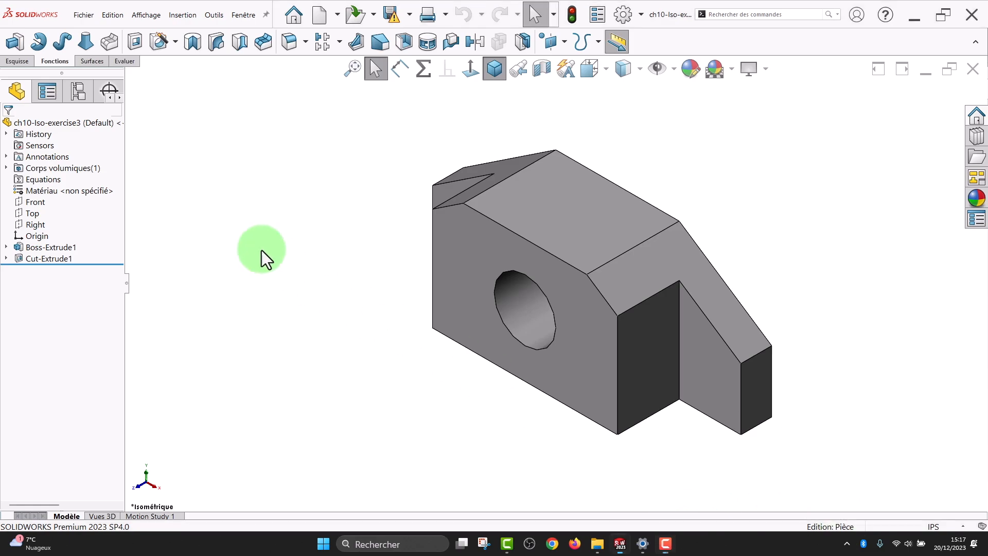
# Bring up the part shortcut bar and examine the commands it offers.
pyautogui.press('s')
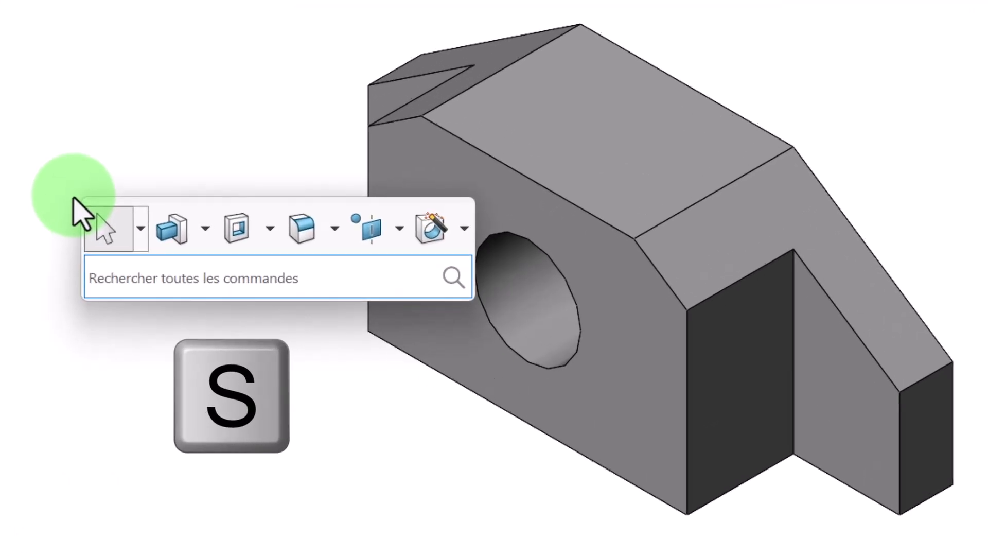
pyautogui.click(412, 192)
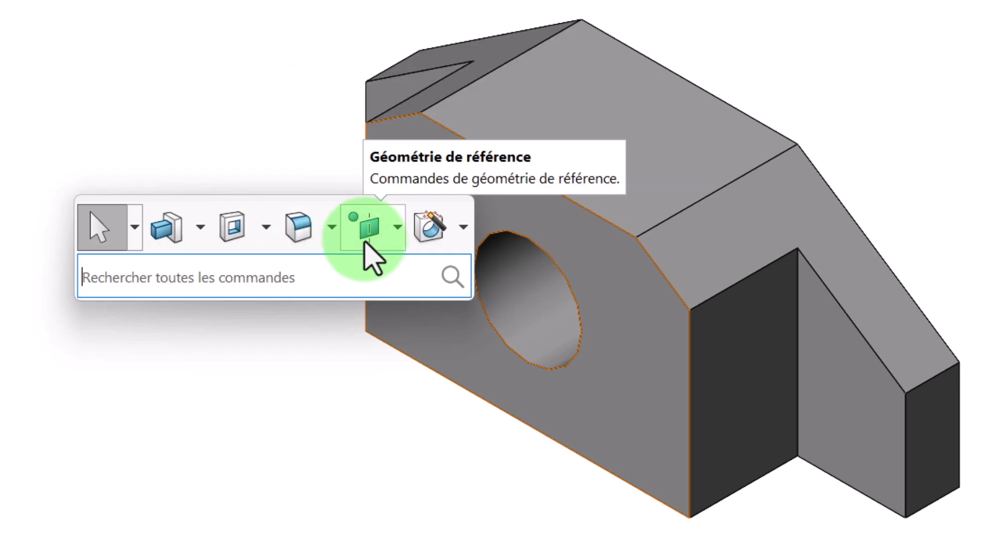
pyautogui.click(146, 97)
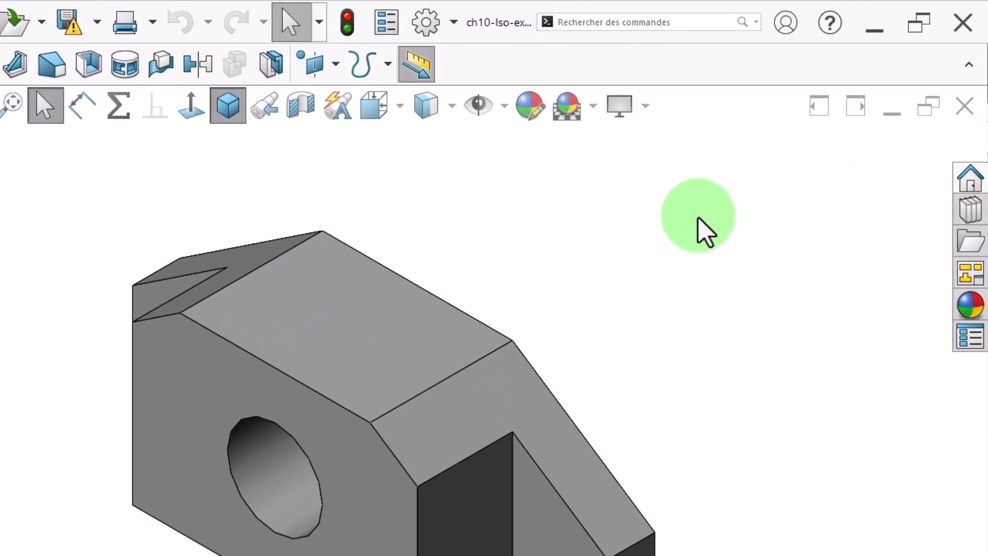
pyautogui.press('s')
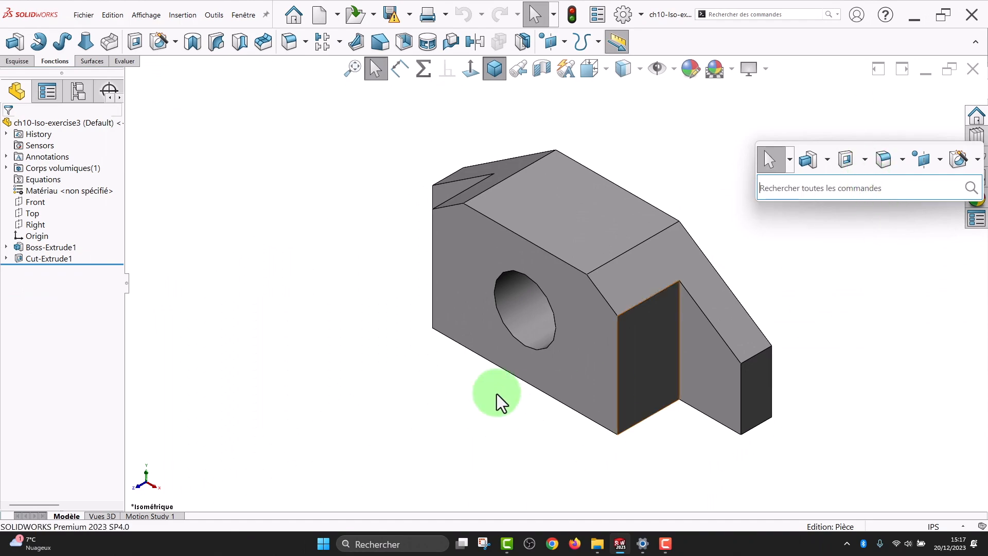
pyautogui.click(418, 397)
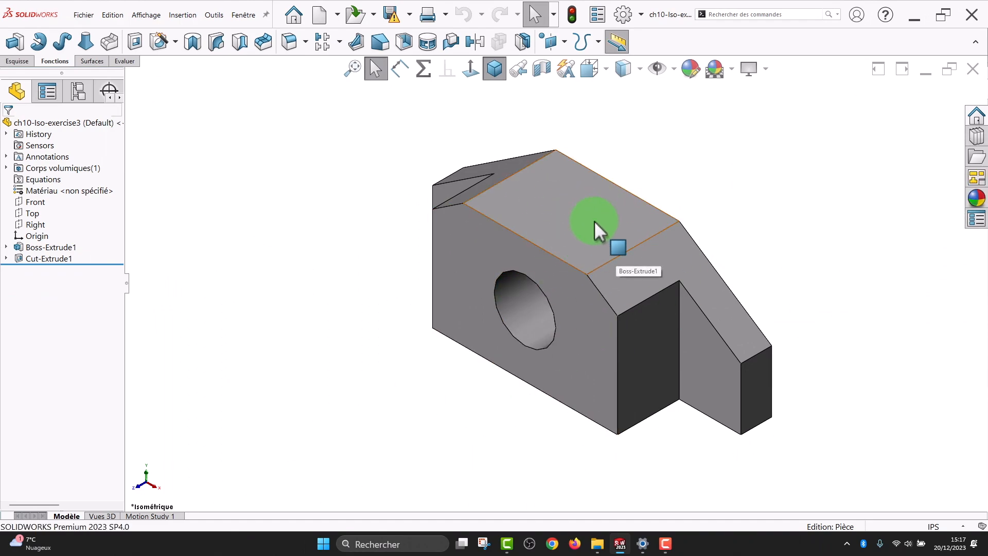
# Start an extruded cut on the block's top face and sketch a circle about 1.02 in in diameter near its middle.
pyautogui.press('s')
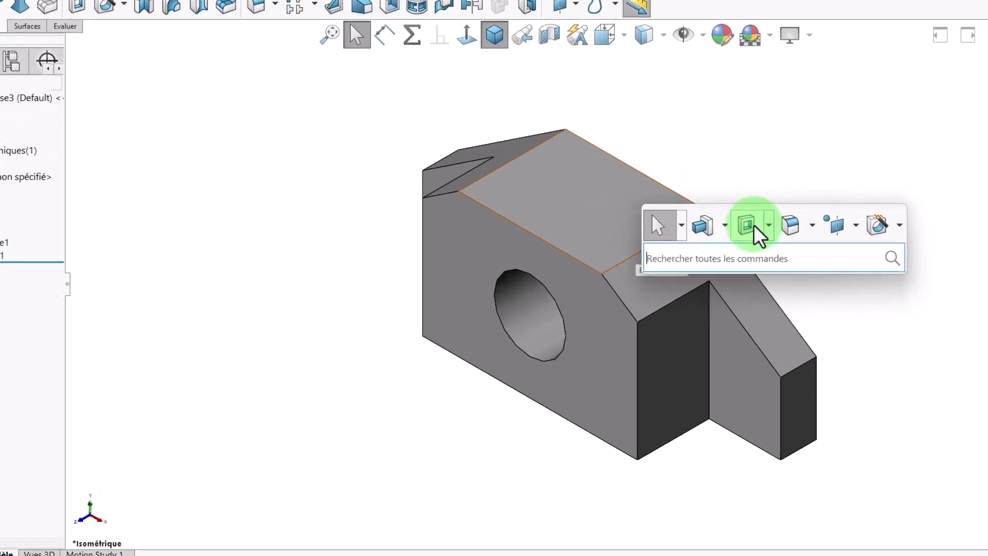
pyautogui.click(755, 230)
pyautogui.click(587, 204)
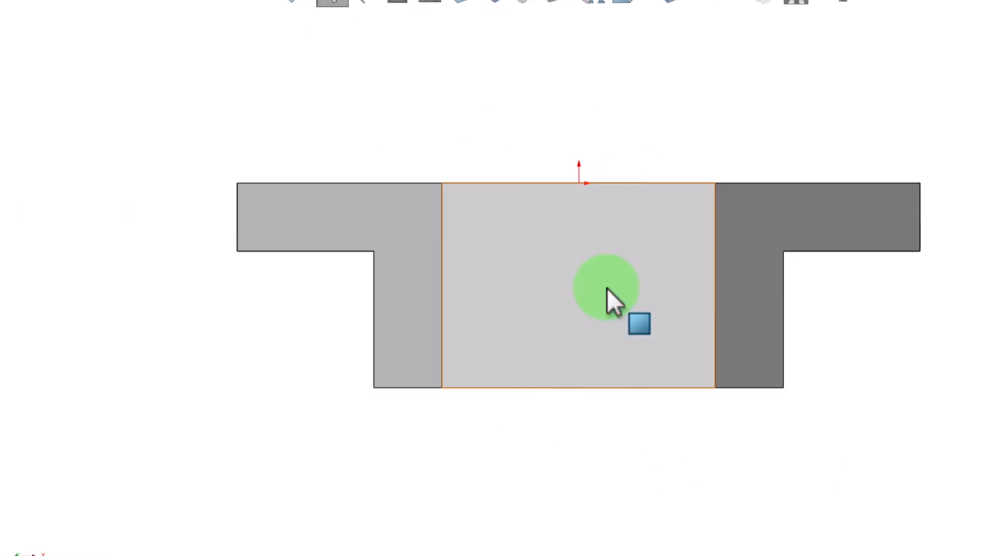
pyautogui.press('s')
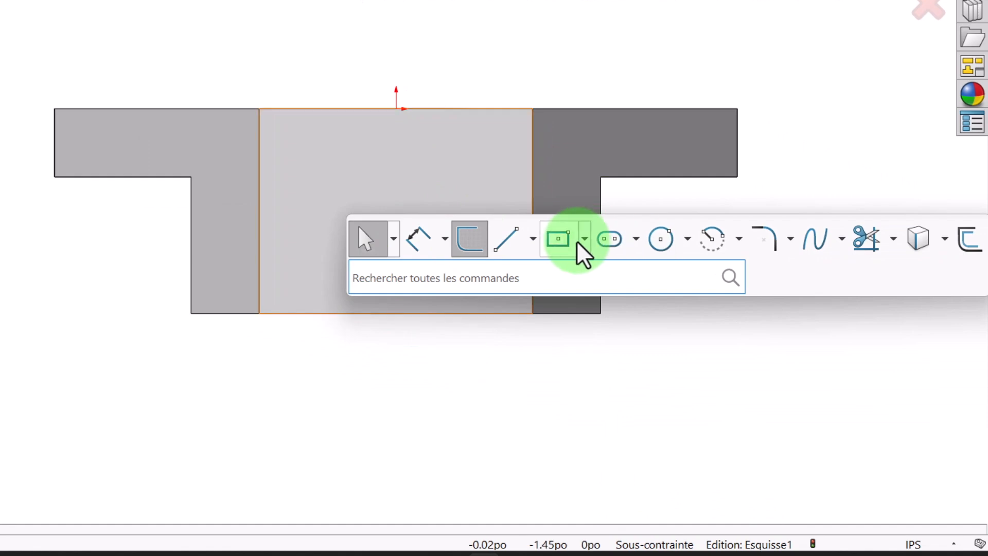
pyautogui.click(660, 238)
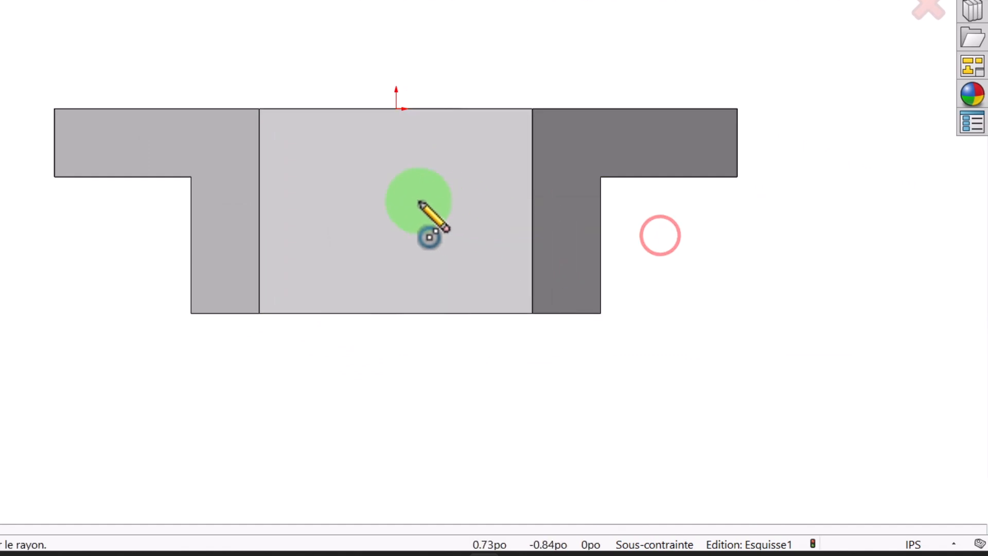
pyautogui.moveTo(396, 223); pyautogui.dragTo(395, 291)
# Dimension the circle's diameter at 2 in.
pyautogui.press('s')
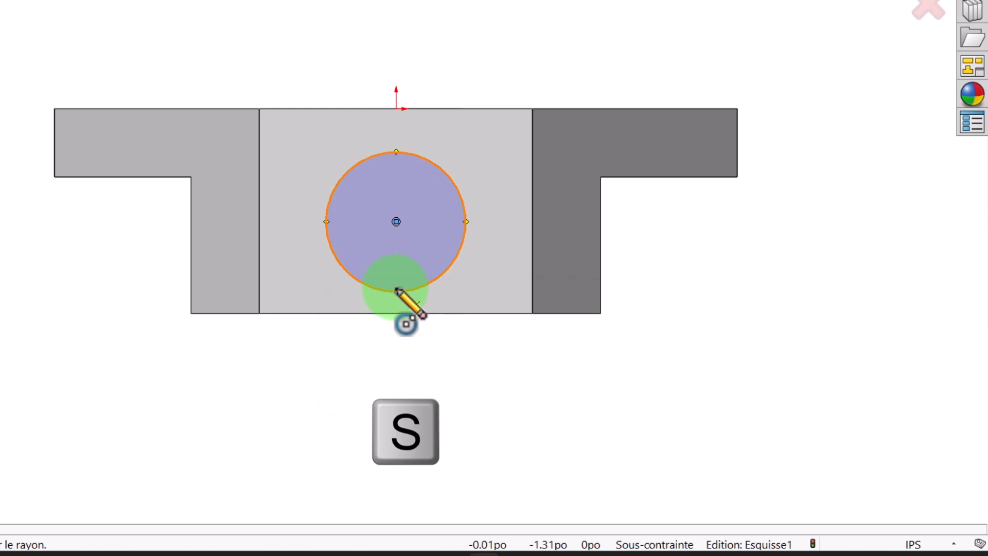
pyautogui.click(400, 312)
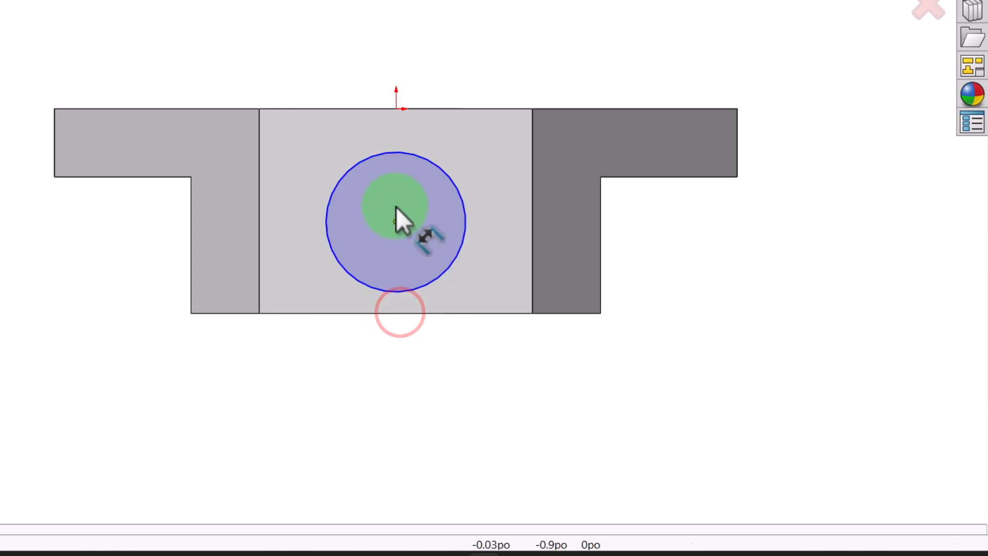
pyautogui.click(393, 153)
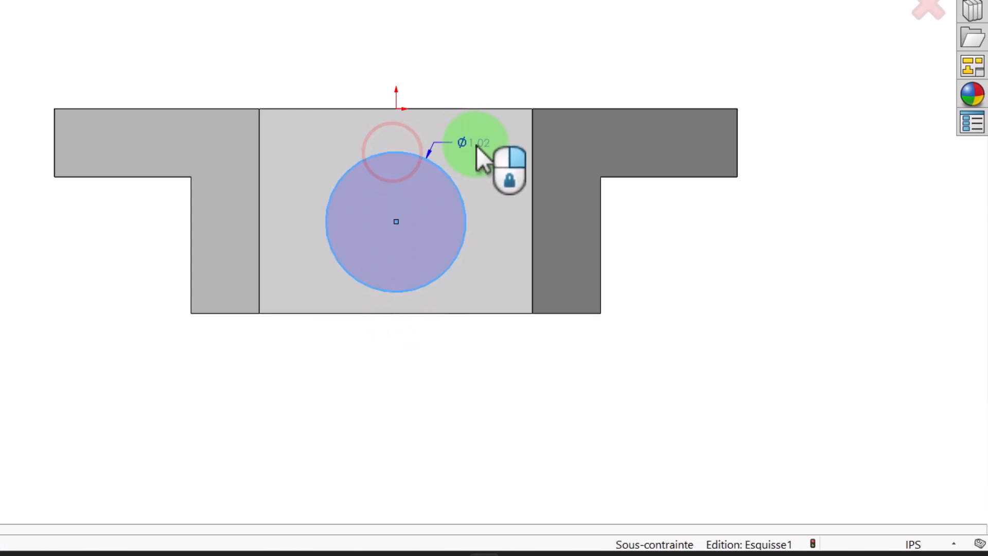
pyautogui.click(475, 145)
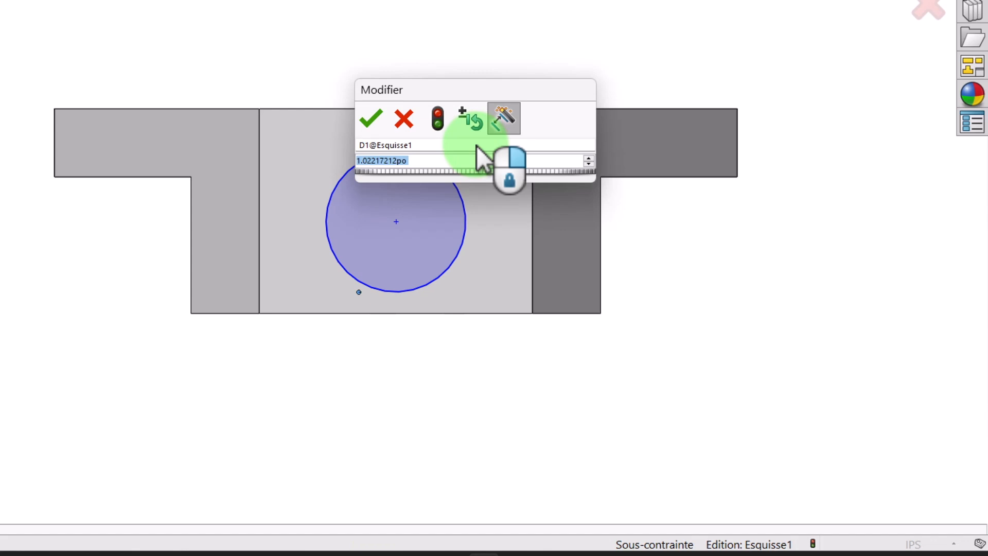
pyautogui.write('2')
pyautogui.click(369, 117)
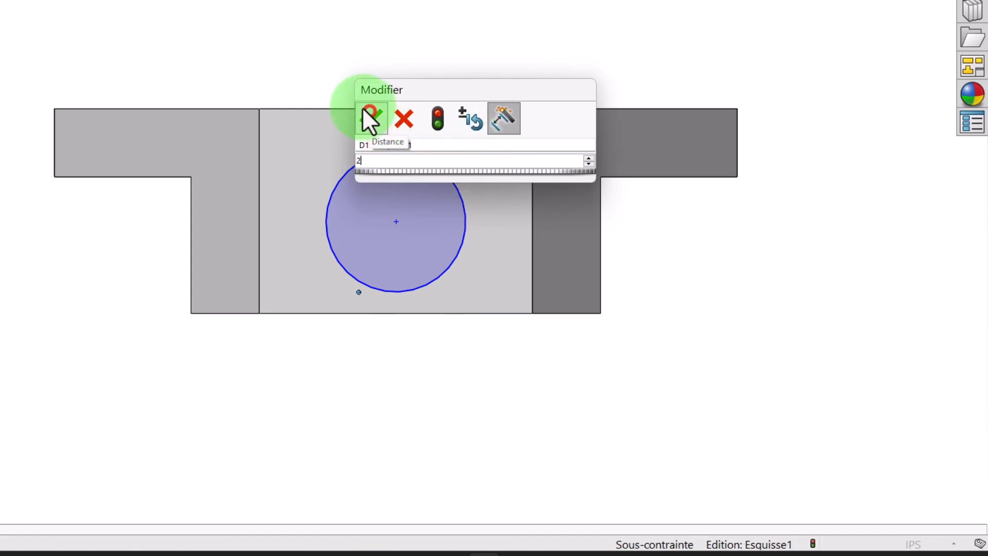
pyautogui.click(317, 4)
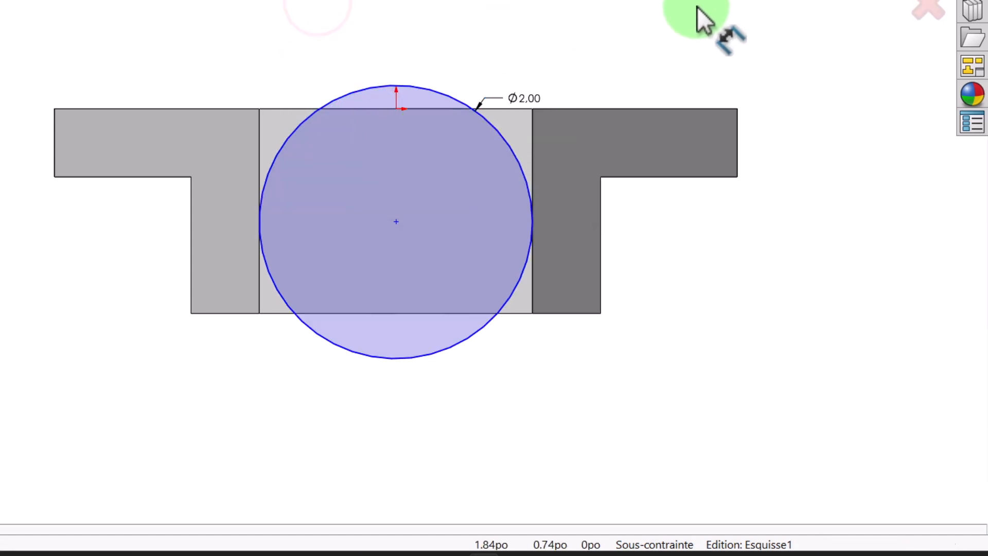
# Delete the circle's diameter dimension and shrink the circle freehand to a small hole size.
pyautogui.click(377, 86)
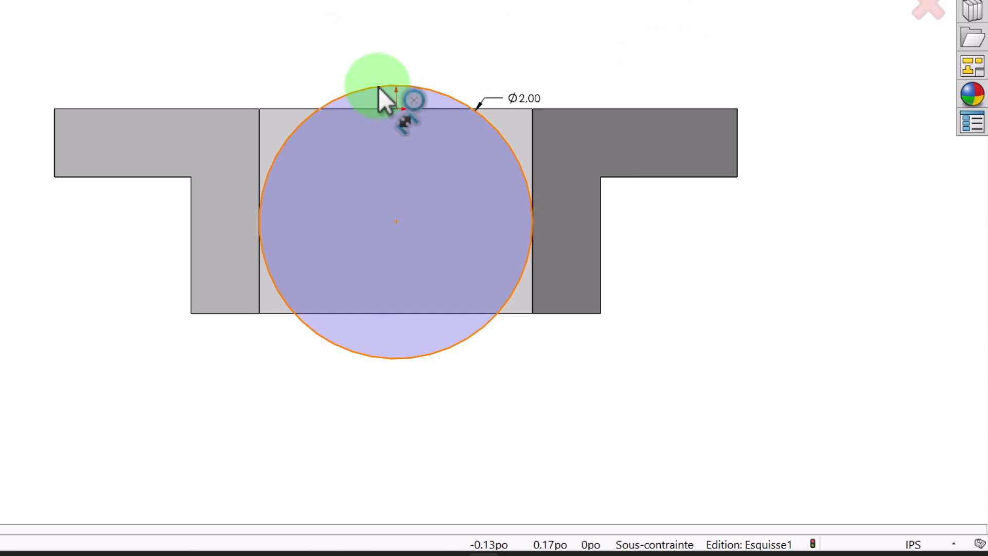
pyautogui.press('s')
pyautogui.click(359, 106)
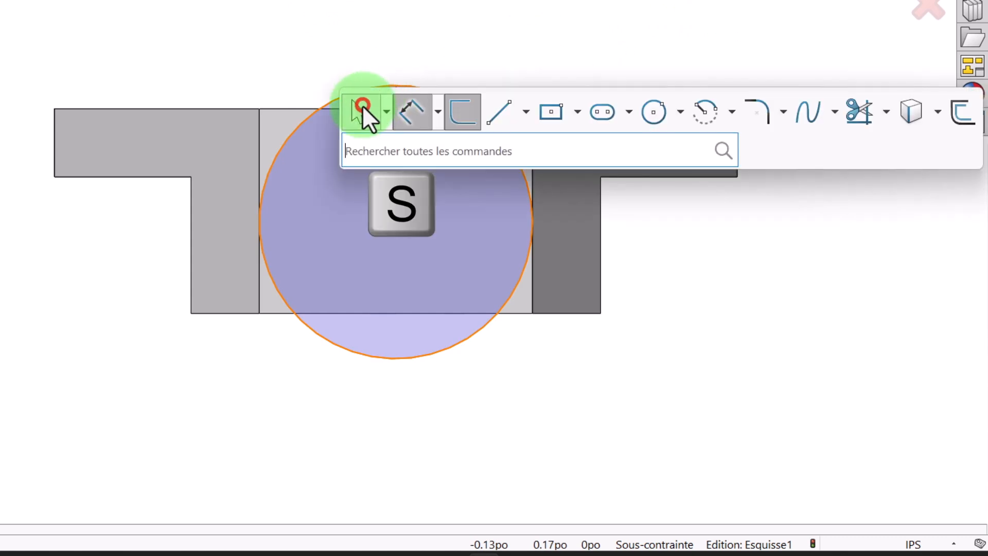
pyautogui.click(317, 112)
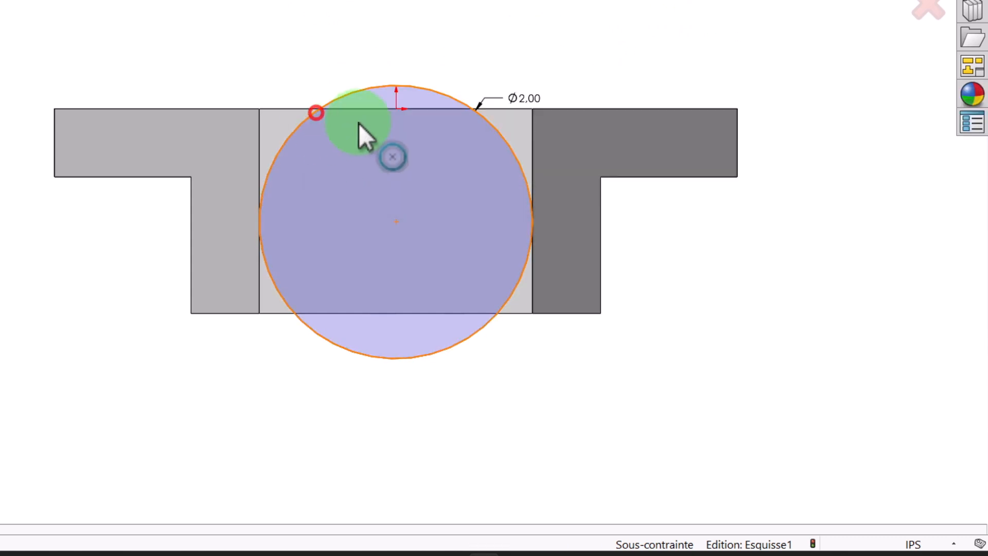
pyautogui.click(518, 97)
pyautogui.press('Delete')
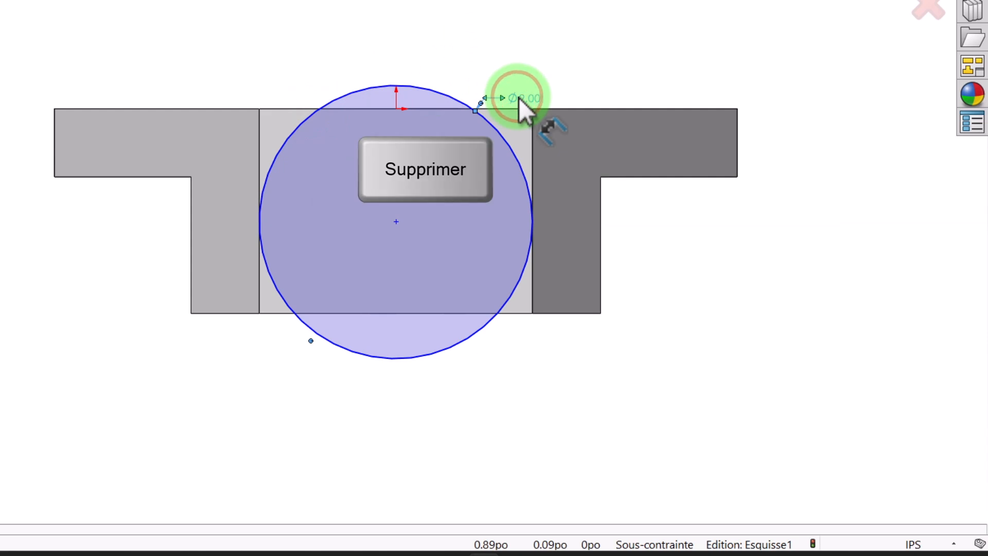
pyautogui.moveTo(364, 263); pyautogui.dragTo(413, 391)
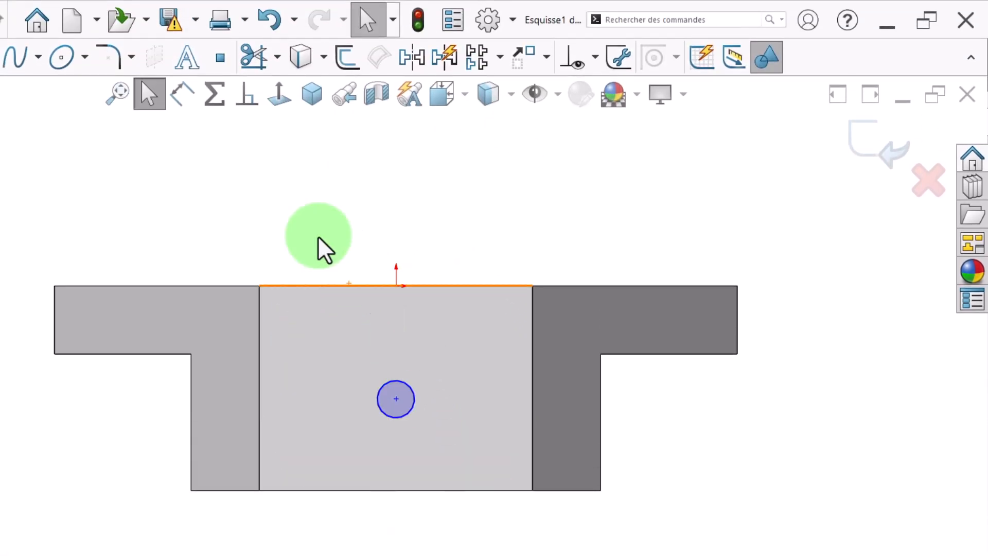
# Finish the sketch and cut the small circle downward through the block and its large bore.
pyautogui.click(874, 147)
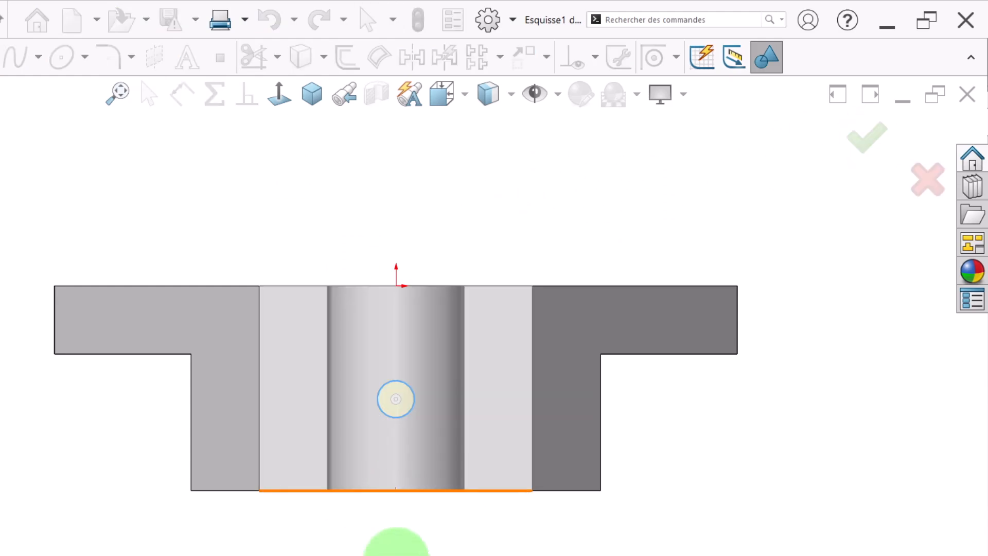
pyautogui.moveTo(397, 391); pyautogui.dragTo(383, 314, button='middle')
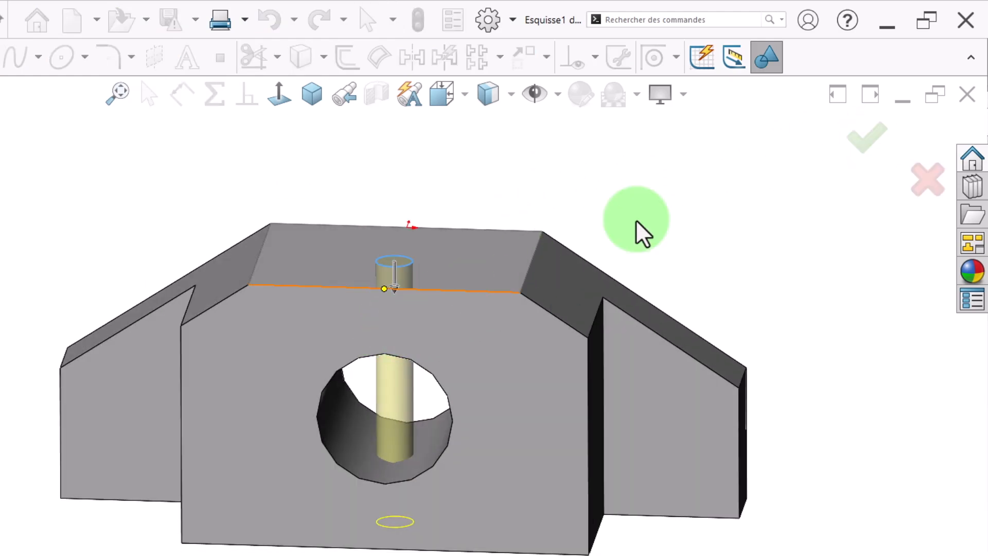
pyautogui.click(861, 140)
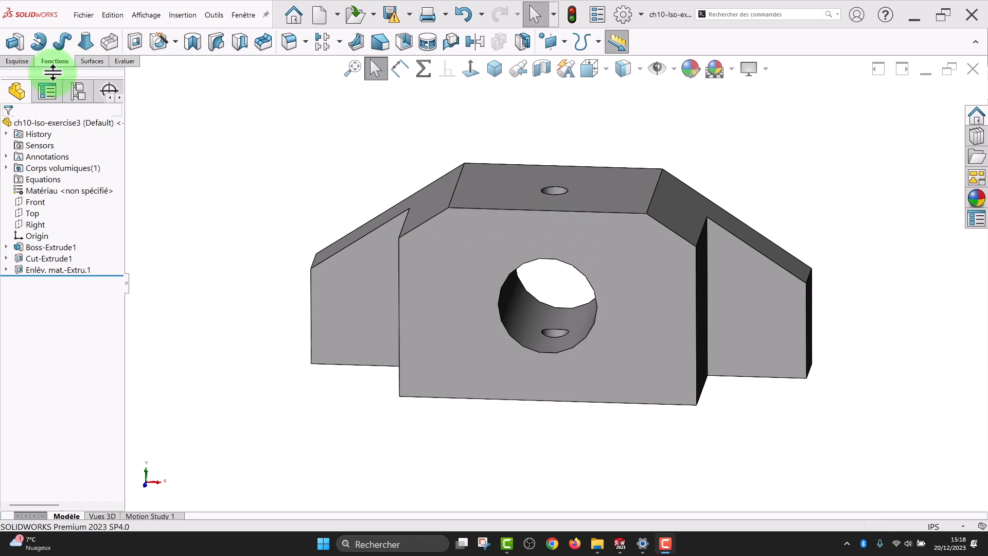
# Cycle through the open documents and switch to Revolver Assembly.
pyautogui.click(12, 62)
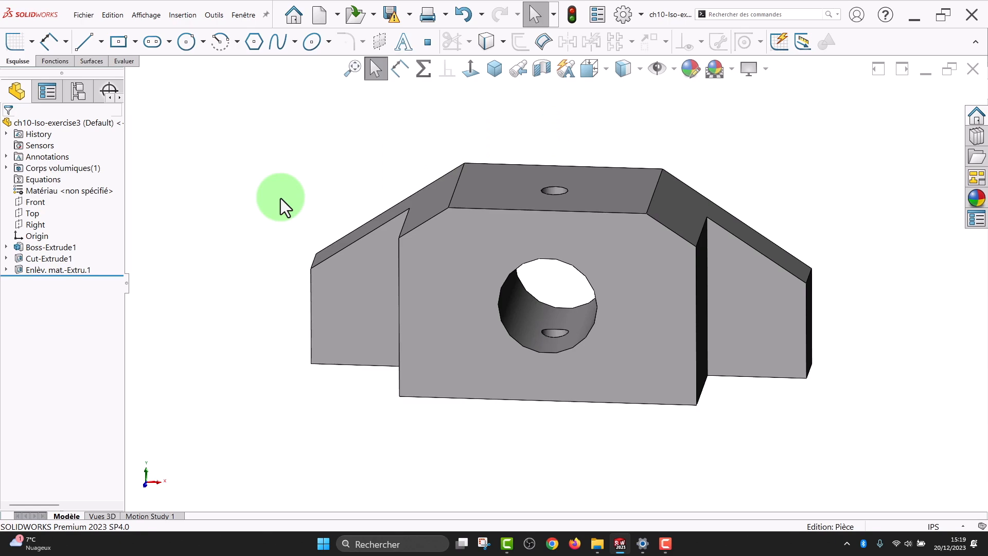
pyautogui.hotkey('ctrl', 'Tab')
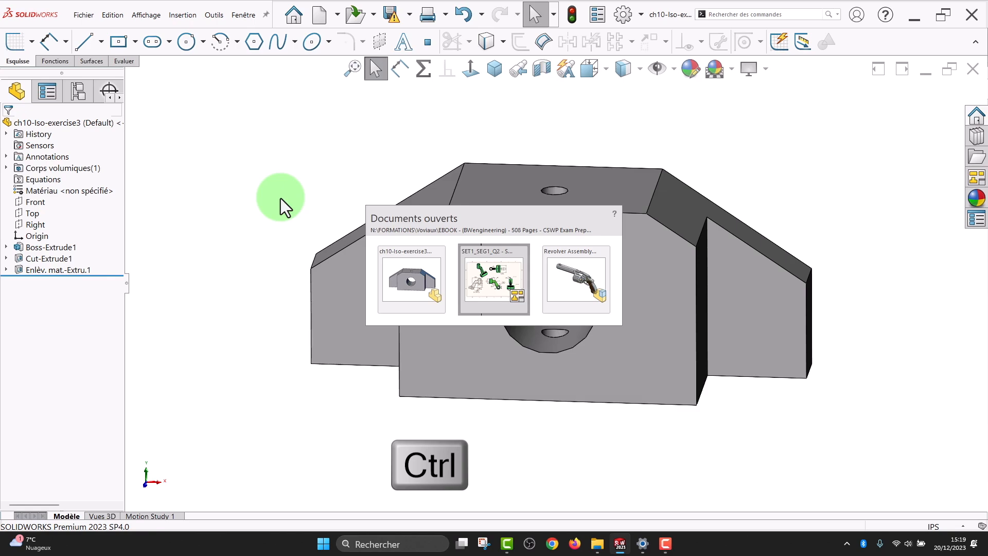
pyautogui.hotkey('ctrl', 'Tab')
pyautogui.hotkey('ctrl', 'Tab')
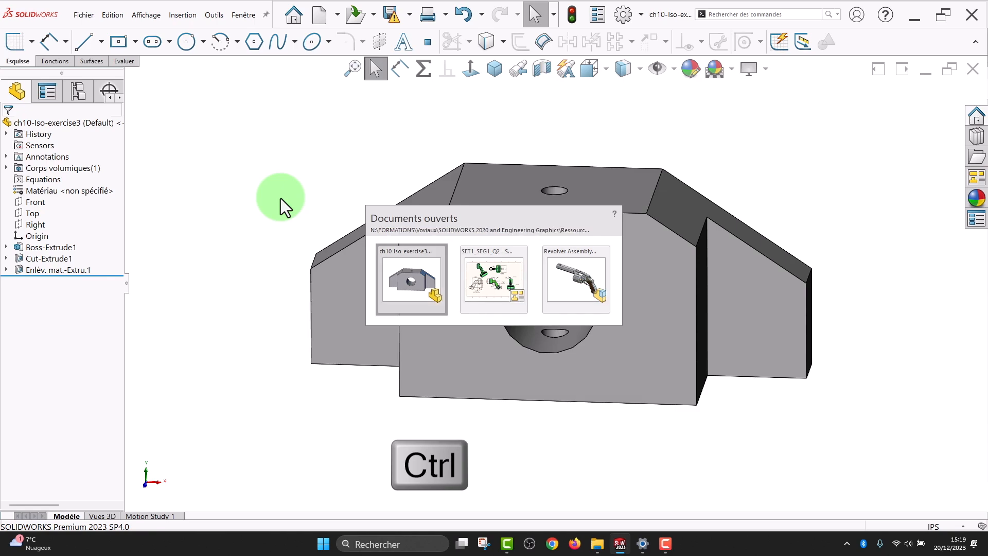
pyautogui.hotkey('ctrl', 'Tab')
pyautogui.hotkey('ctrl', 'Tab')
pyautogui.hotkey('ctrl', 'Tab')
pyautogui.hotkey('ctrl', 'Tab')
pyautogui.hotkey('ctrl', 'Tab')
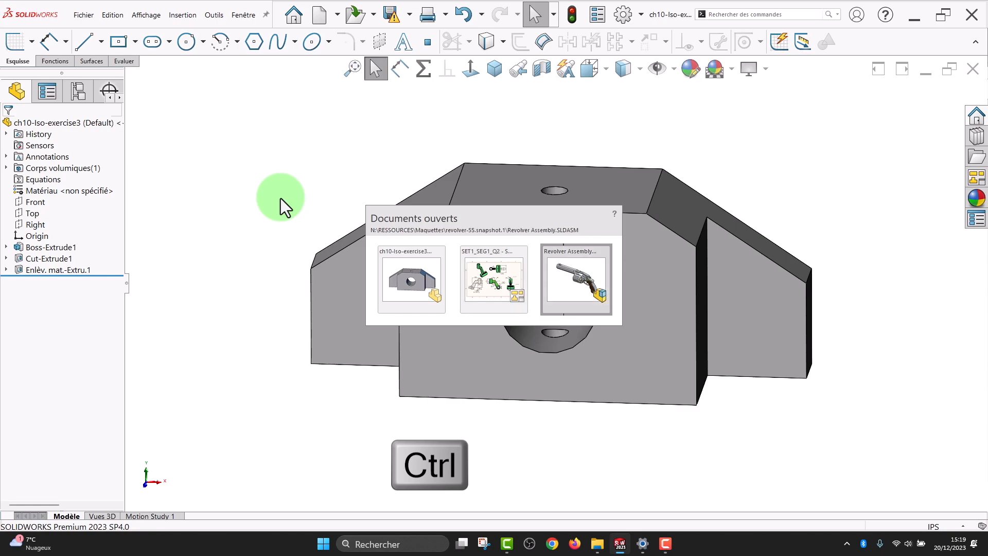
pyautogui.press('ctrl')
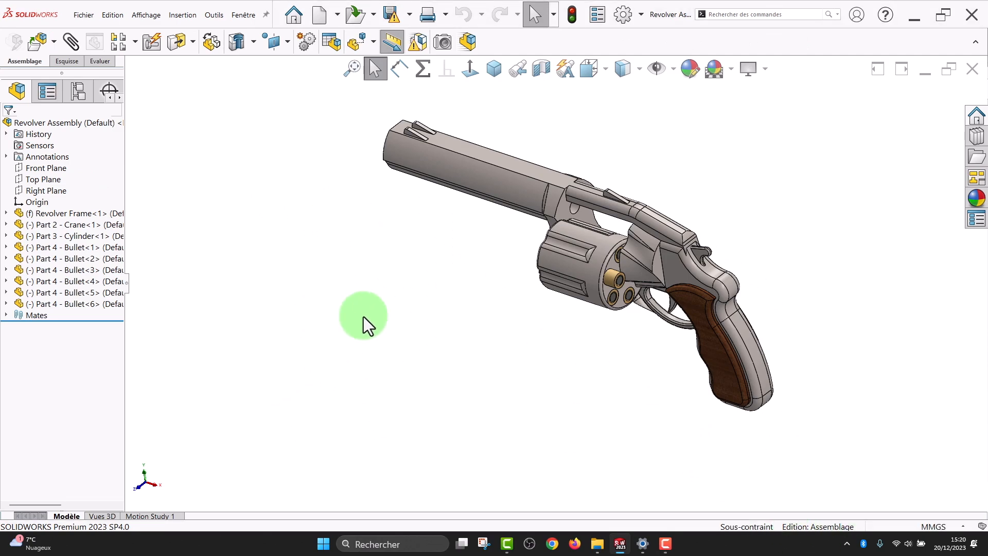
# Bring up the shortcut bar in the revolver assembly and examine its commands.
pyautogui.press('s')
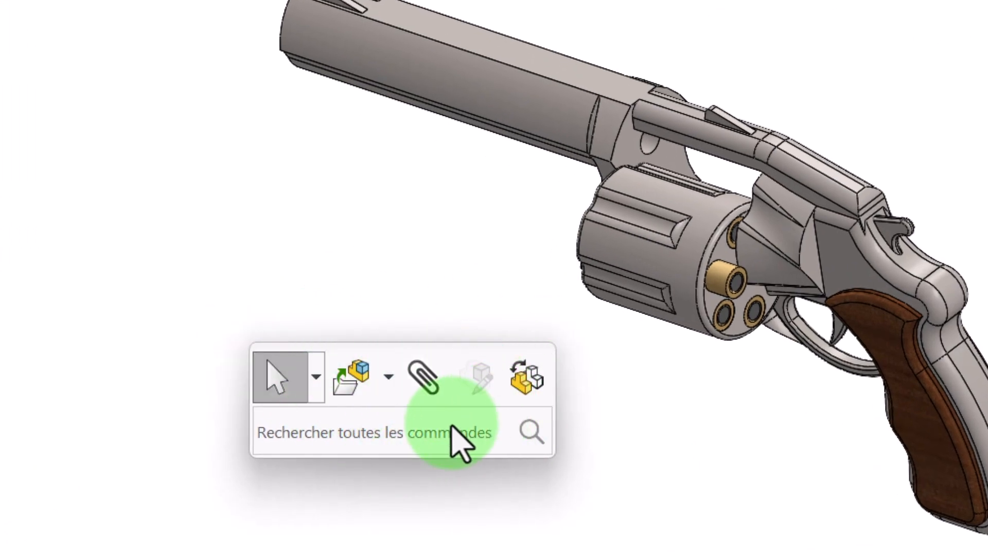
pyautogui.click(390, 383)
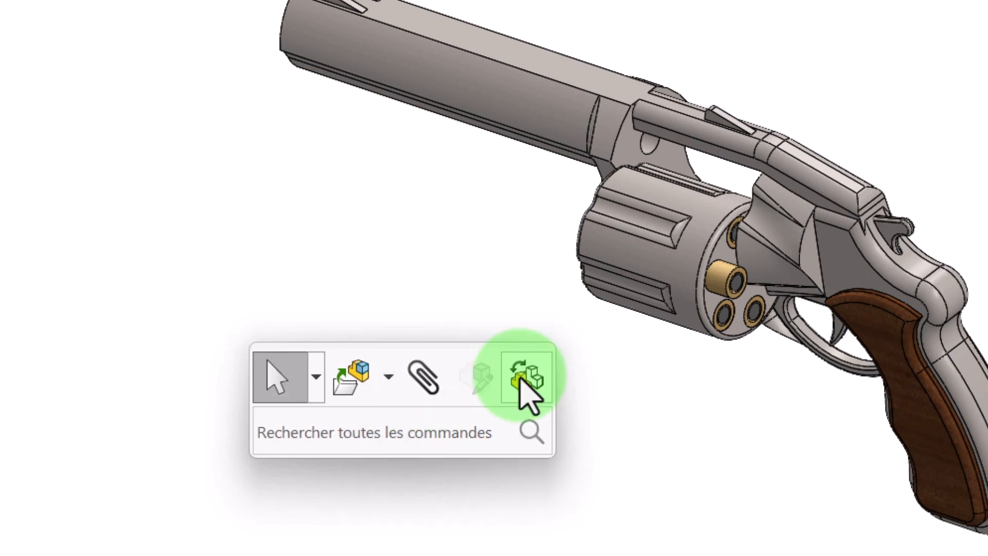
pyautogui.click(463, 263)
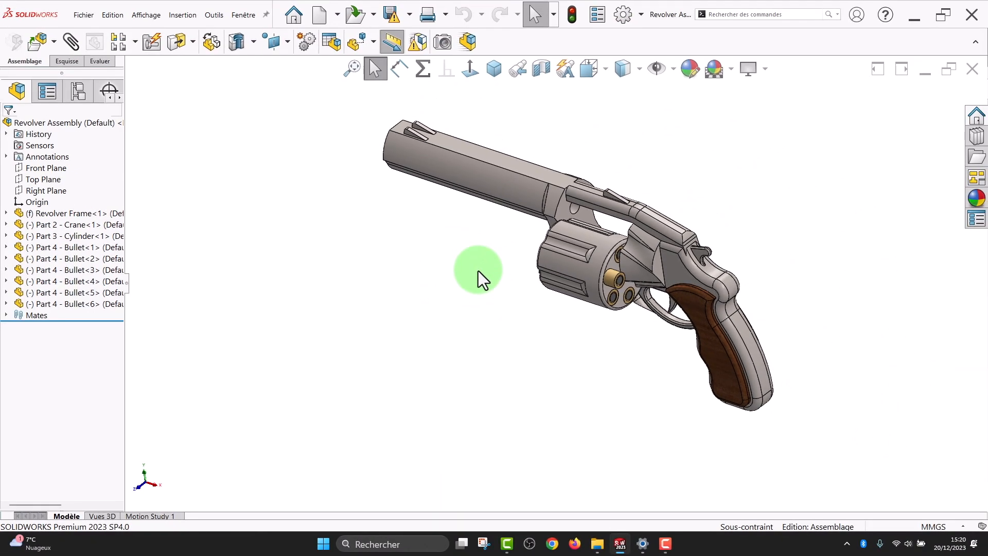
# Switch to the SET1_SEG1_Q2 drawing, show its drawing layout commands and bring up the shortcut bar.
pyautogui.hotkey('ctrl', 'Tab')
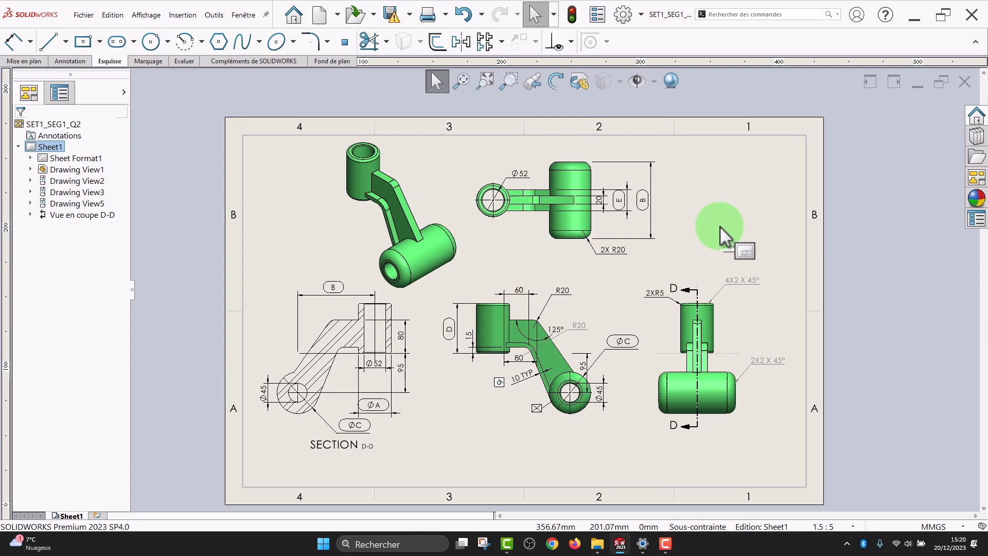
pyautogui.press('s')
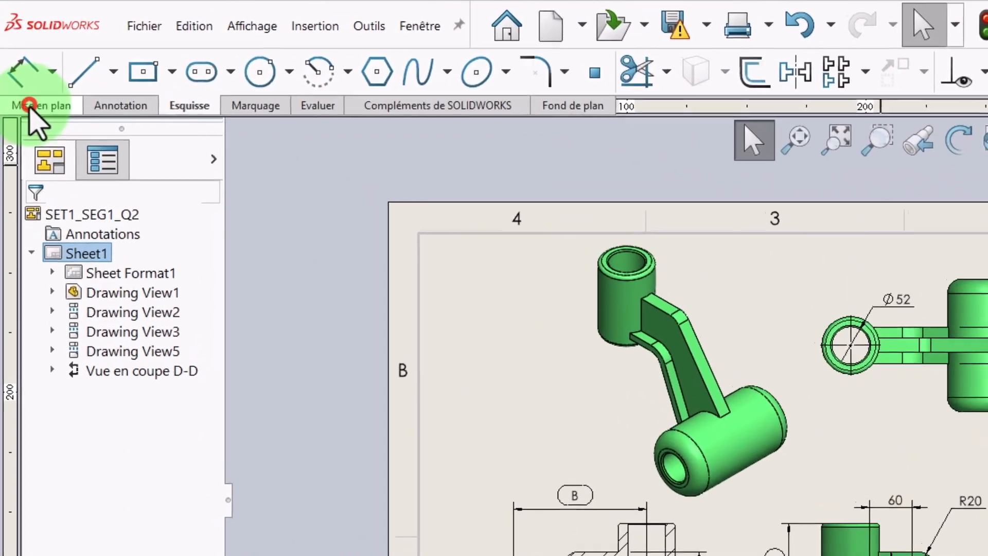
pyautogui.click(15, 61)
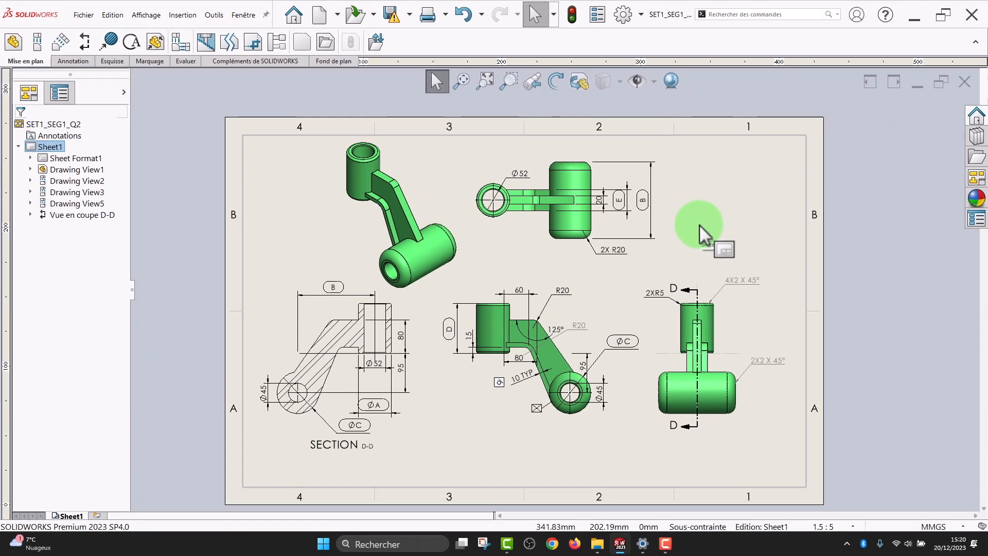
pyautogui.press('s')
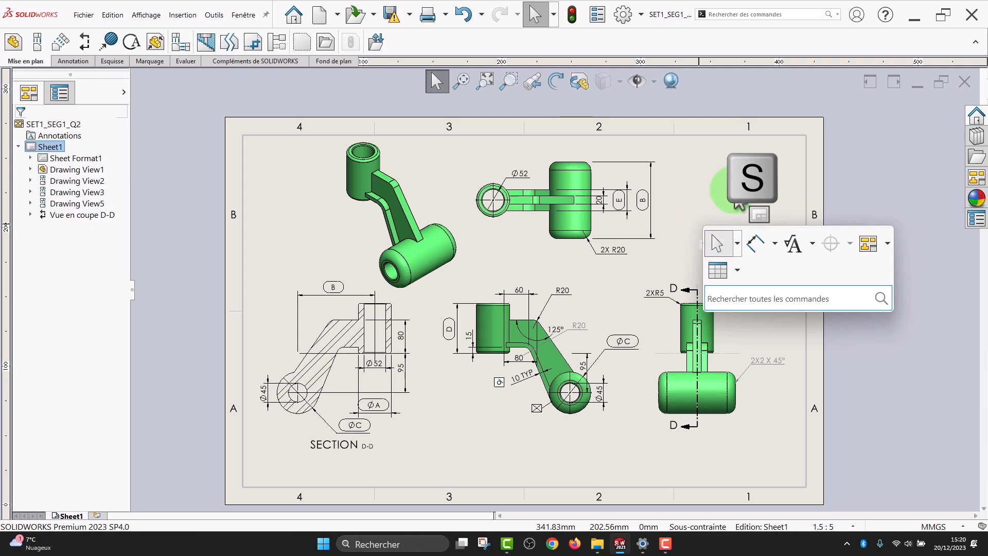
# Bring up and dismiss the shortcut bar over the drawing, and open the shortcut bar settings of the Personnaliser dialog.
pyautogui.press('s')
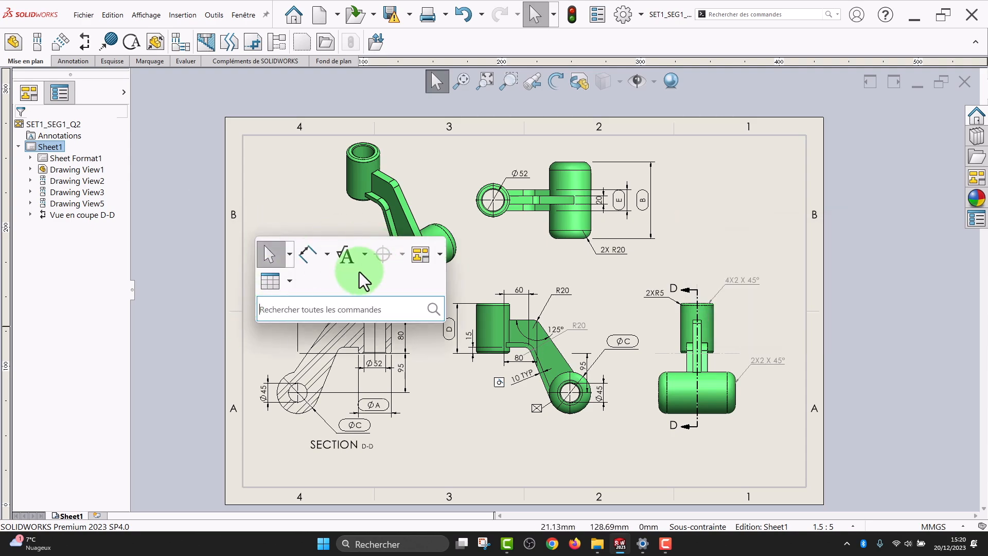
pyautogui.click(746, 199)
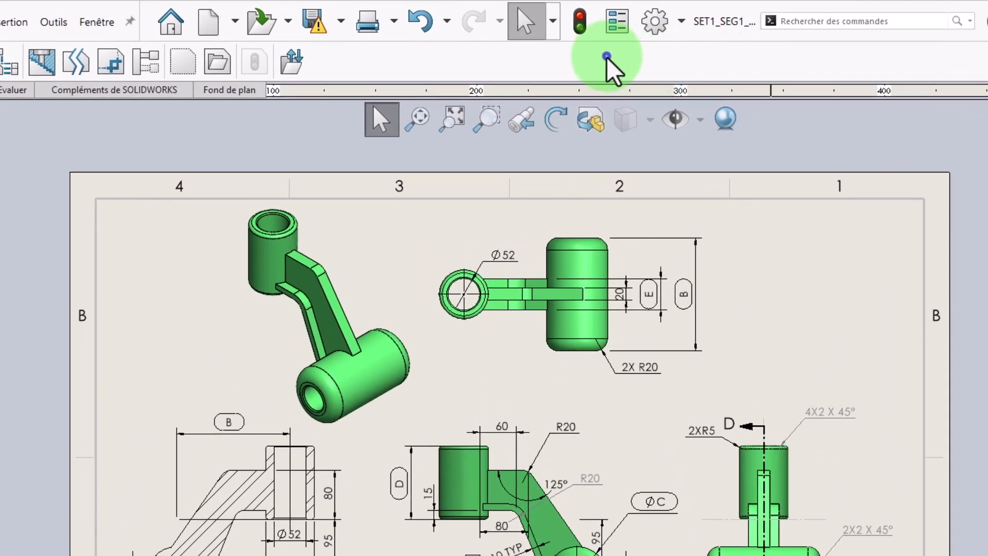
pyautogui.rightClick(607, 56)
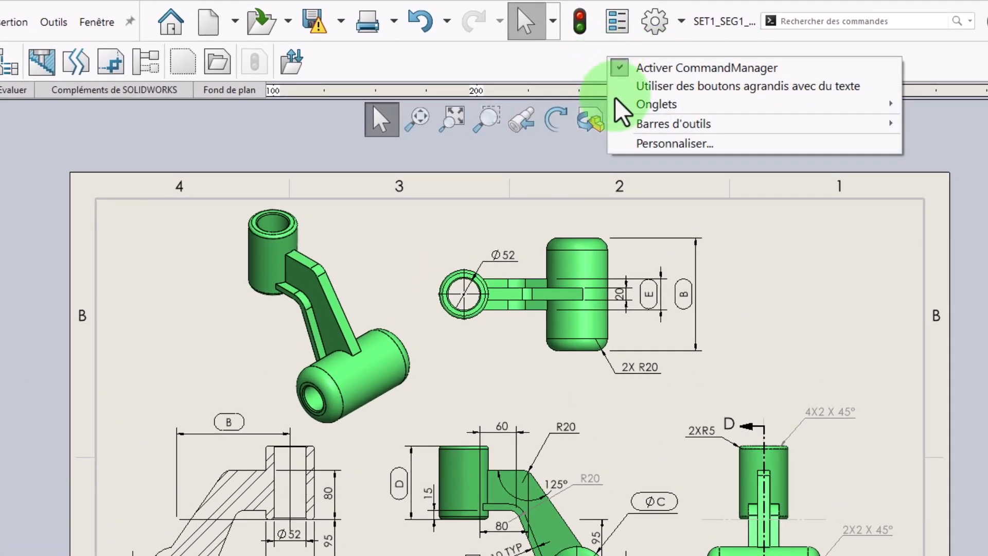
pyautogui.click(661, 143)
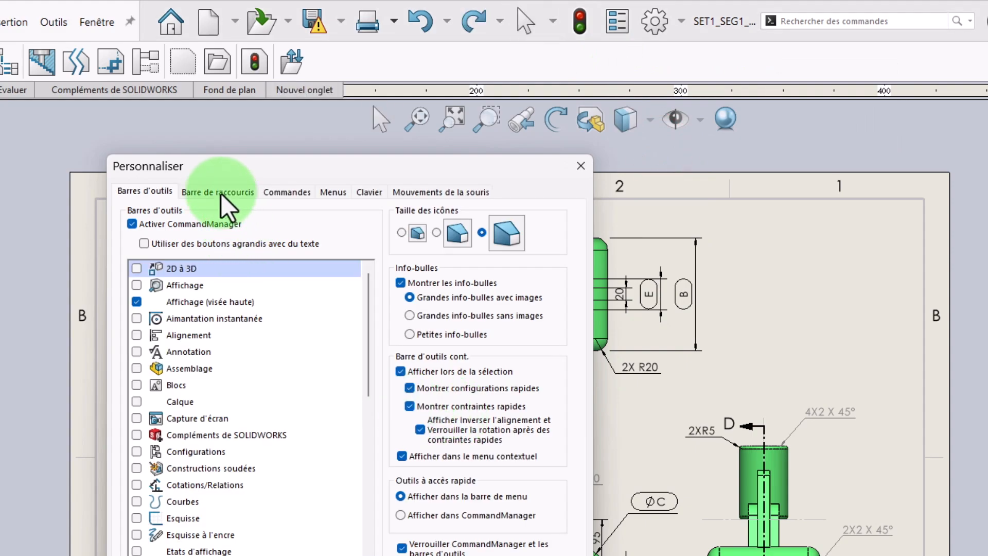
pyautogui.click(221, 195)
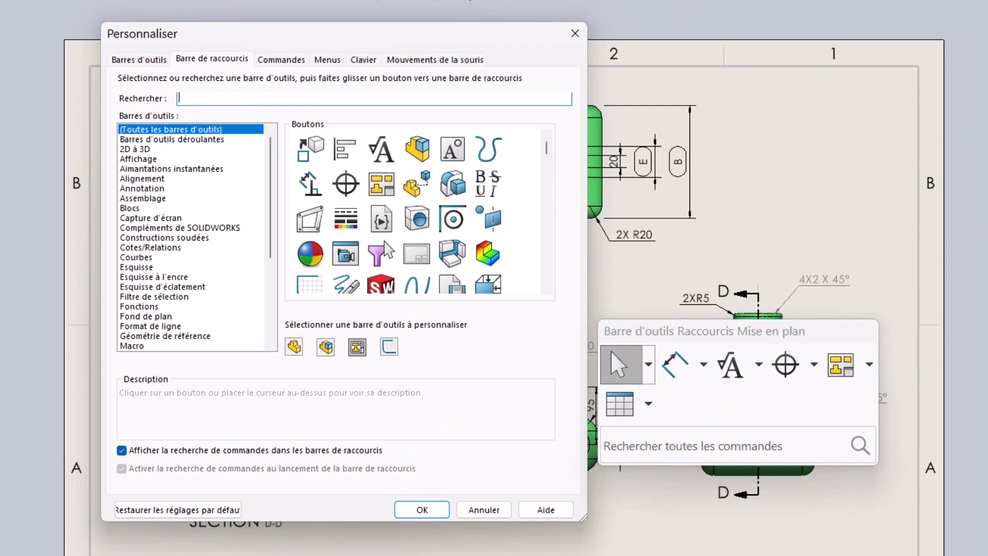
# Remove the circle-with-crosshair command from the drawing shortcut bar.
pyautogui.click(786, 365)
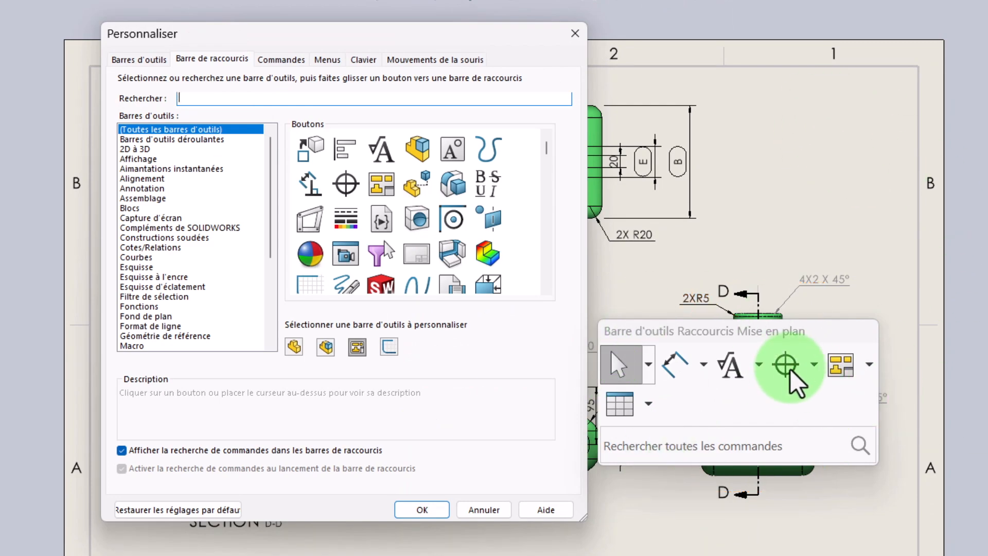
pyautogui.moveTo(789, 369)
pyautogui.mouseDown()
pyautogui.moveTo(823, 217)
pyautogui.moveTo(870, 260)
pyautogui.mouseUp()
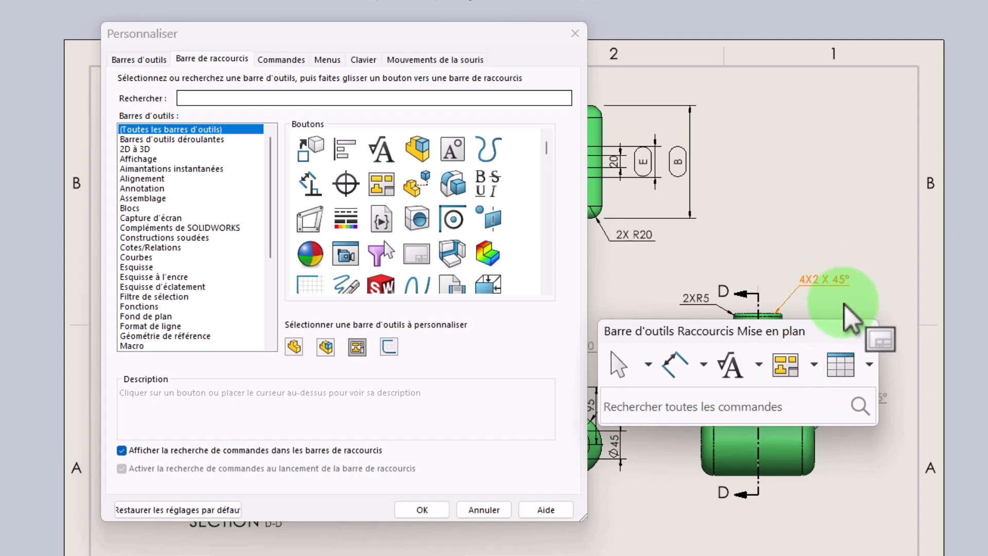
pyautogui.click(547, 306)
pyautogui.click(456, 257)
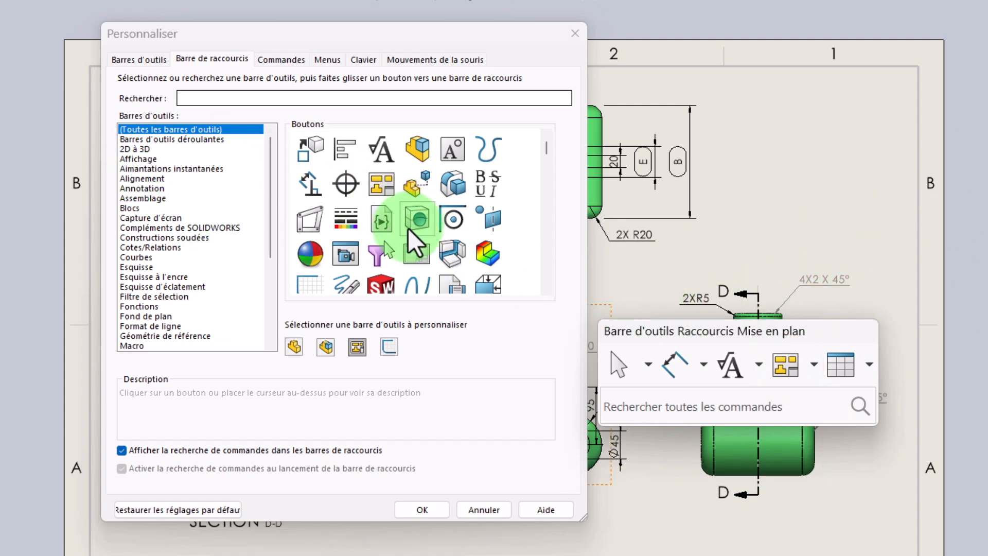
# Add the section view command from the Mise en plan group to the drawing shortcut bar, between the dimension and annotation commands.
pyautogui.scroll(-2, 238, 260)
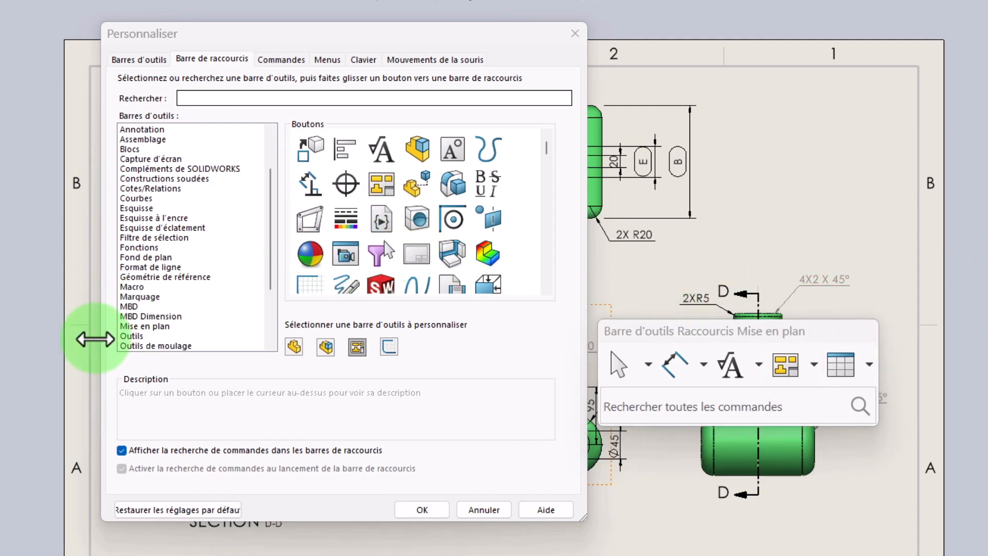
pyautogui.click(146, 326)
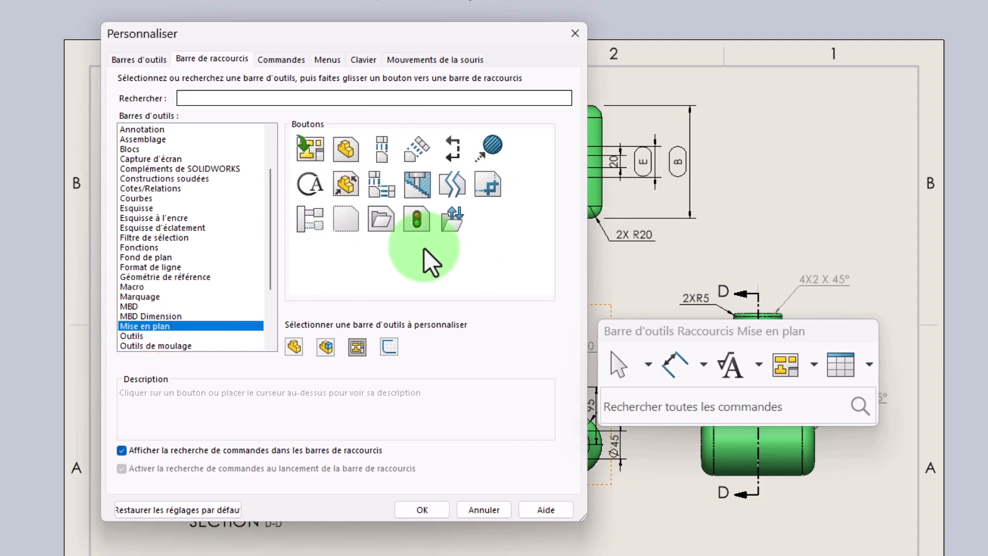
pyautogui.moveTo(453, 147)
pyautogui.mouseDown()
pyautogui.moveTo(533, 188)
pyautogui.moveTo(712, 326)
pyautogui.moveTo(718, 392)
pyautogui.moveTo(715, 371)
pyautogui.mouseUp()
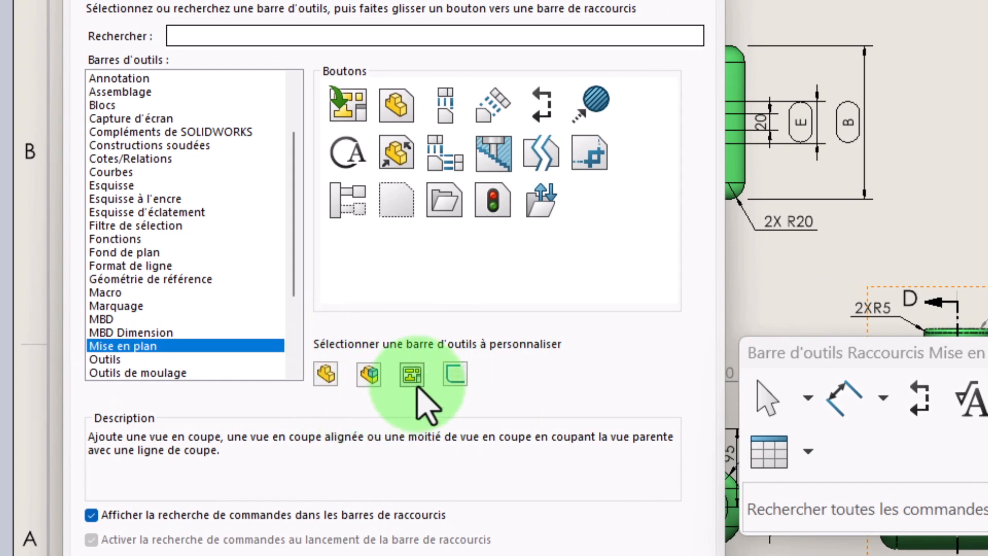
# Select the sketch shortcut bar for customization and add the construction line command from the Esquisse group just after Line.
pyautogui.click(415, 381)
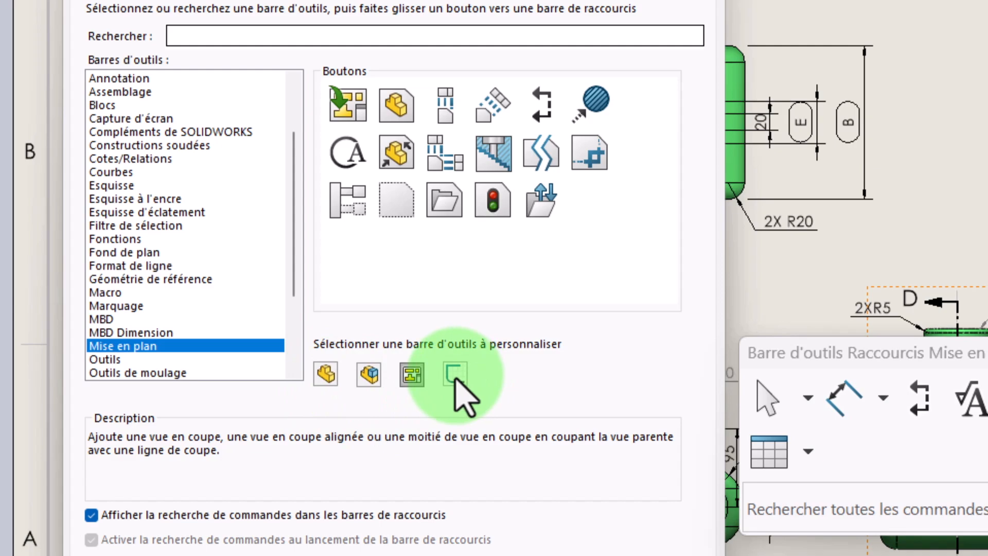
pyautogui.click(454, 374)
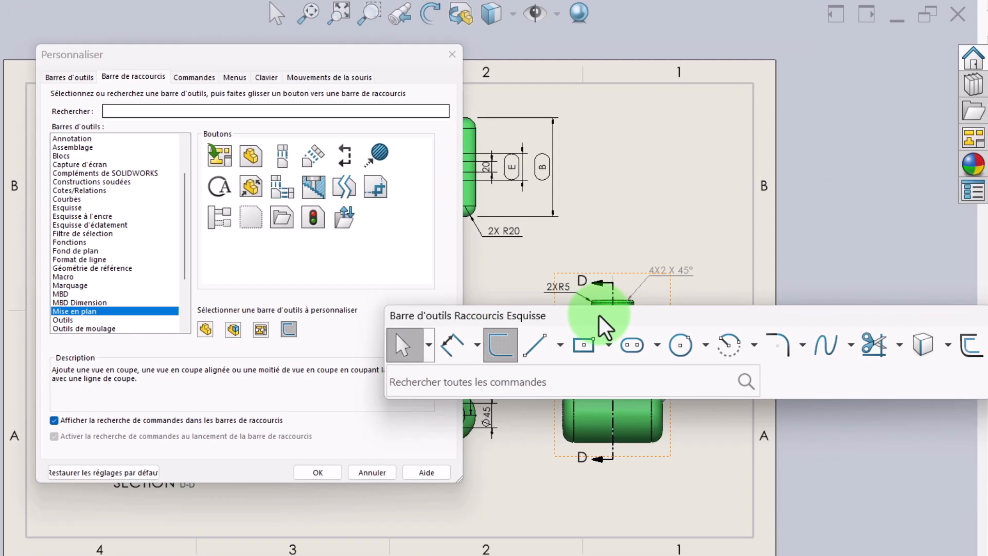
pyautogui.moveTo(936, 349); pyautogui.dragTo(800, 406)
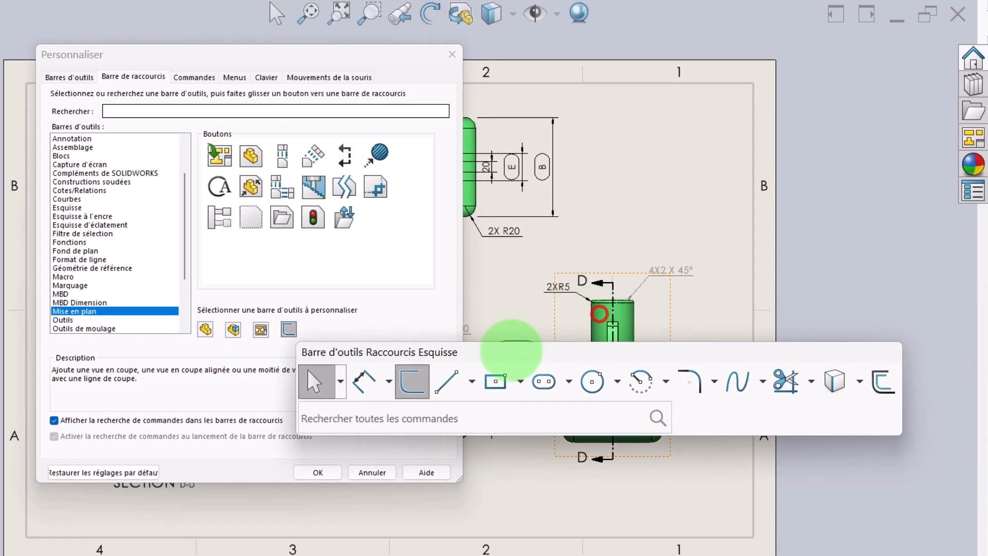
pyautogui.moveTo(511, 350); pyautogui.dragTo(340, 377)
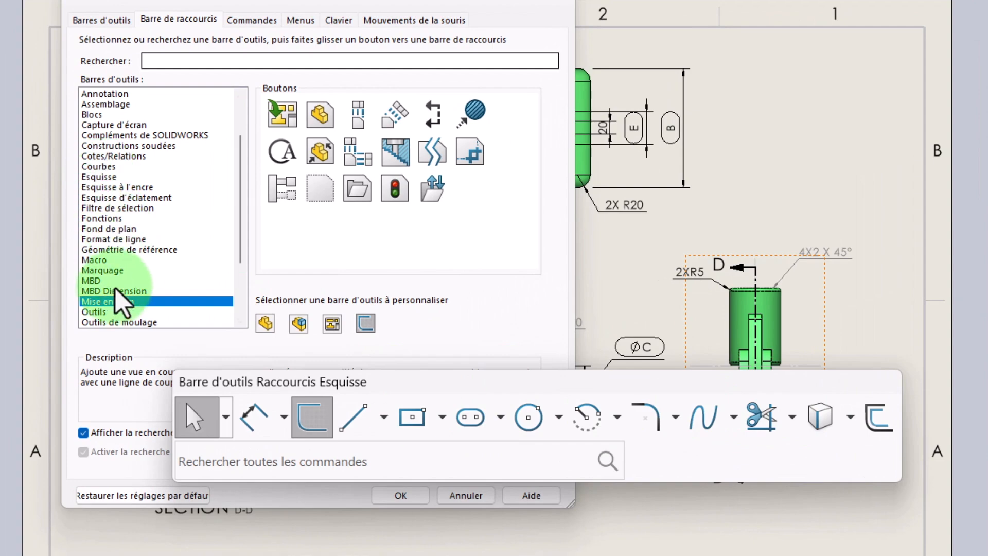
pyautogui.click(100, 176)
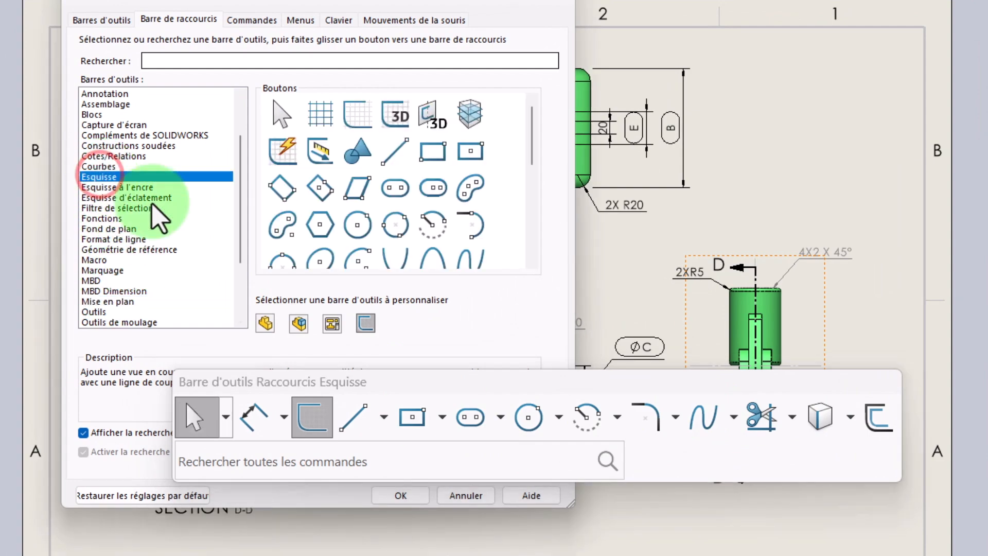
pyautogui.scroll(-1, 396, 216)
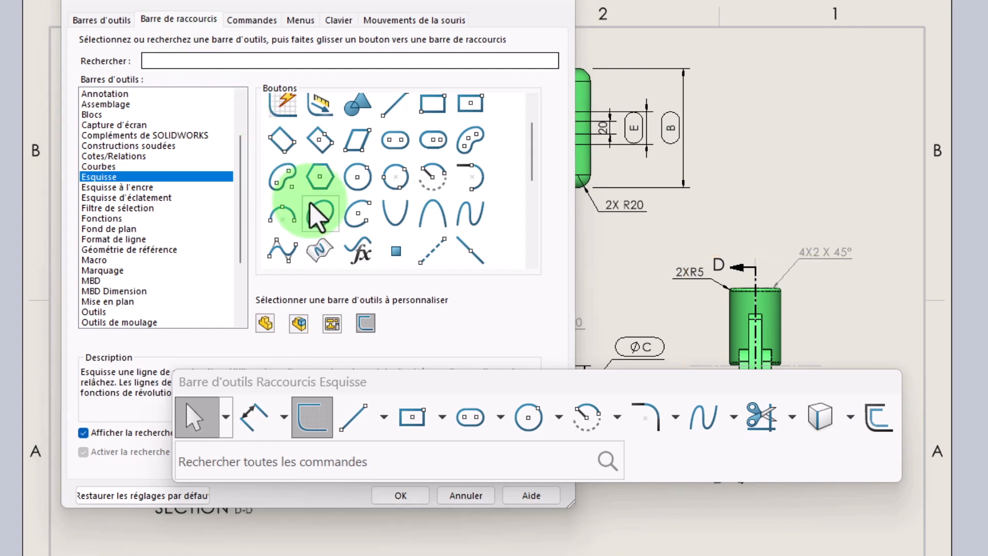
pyautogui.moveTo(432, 260)
pyautogui.mouseDown()
pyautogui.moveTo(399, 427)
pyautogui.moveTo(356, 436)
pyautogui.moveTo(384, 418)
pyautogui.mouseUp()
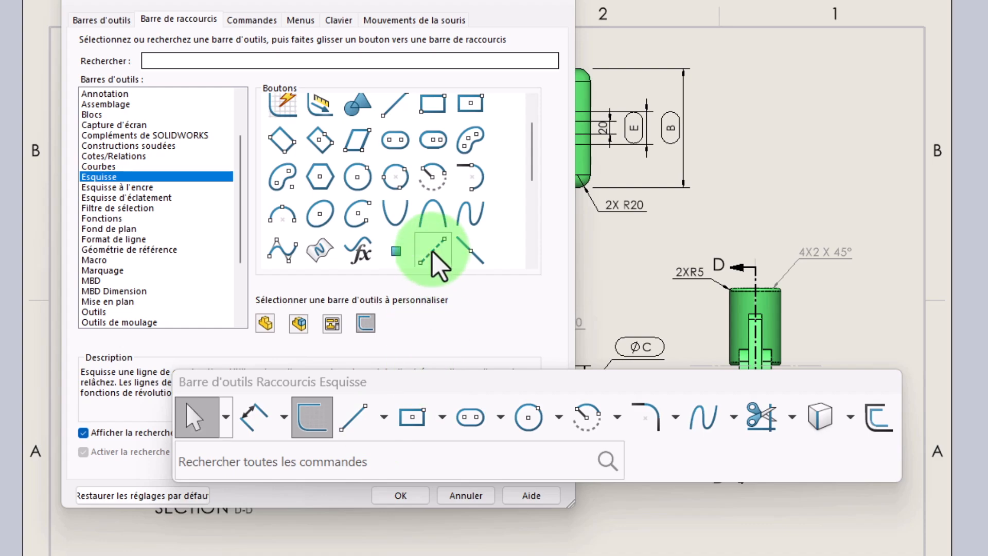
pyautogui.moveTo(433, 251); pyautogui.dragTo(399, 427)
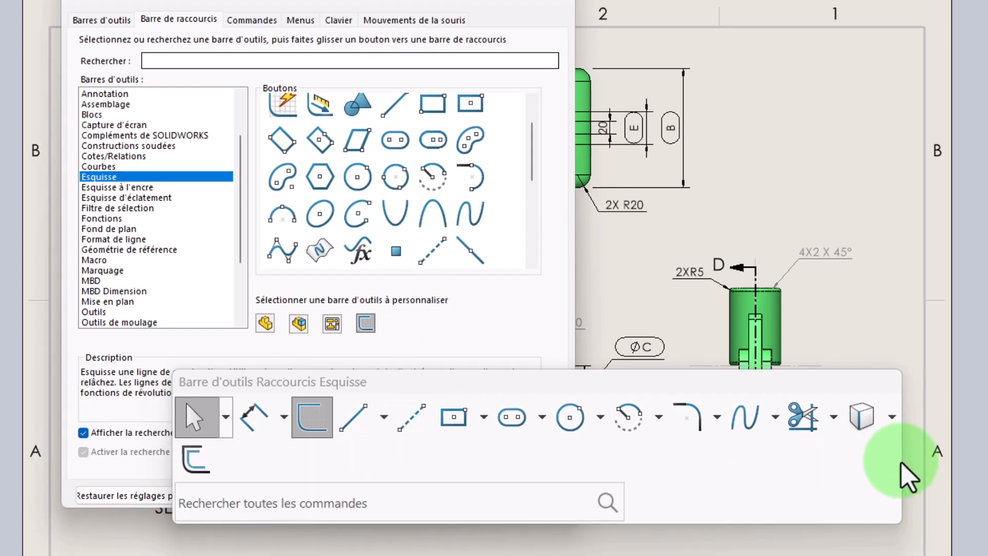
# Widen the sketch shortcut bar so its commands fit on one row, move it off the settings and accept the customization.
pyautogui.moveTo(902, 466); pyautogui.dragTo(986, 469)
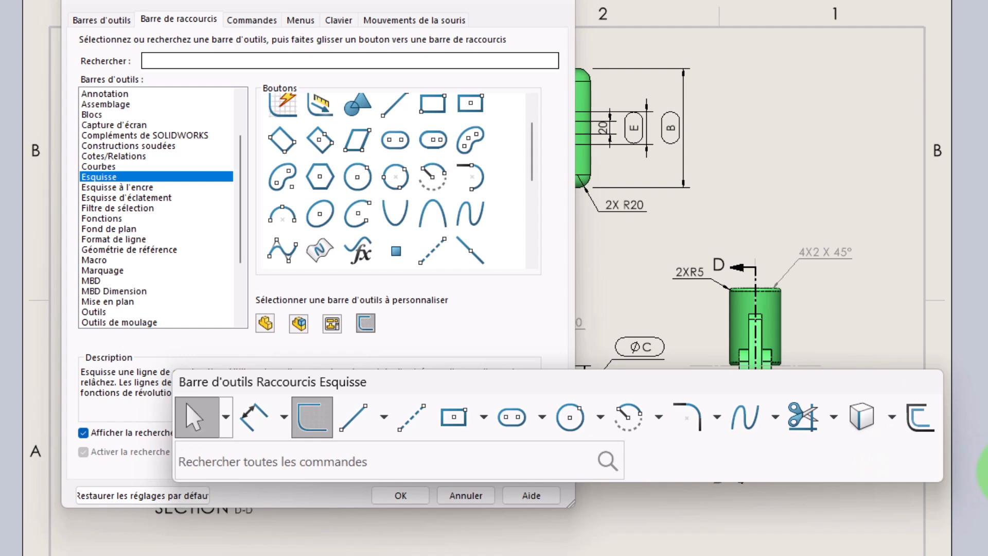
pyautogui.moveTo(408, 392)
pyautogui.mouseDown()
pyautogui.moveTo(438, 327)
pyautogui.moveTo(703, 260)
pyautogui.moveTo(592, 198)
pyautogui.moveTo(569, 144)
pyautogui.mouseUp()
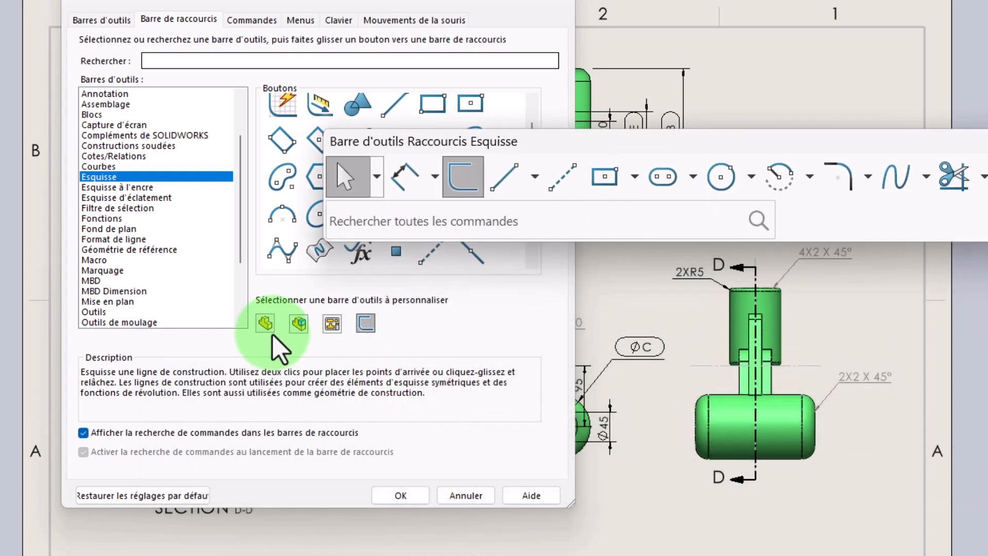
pyautogui.click(400, 495)
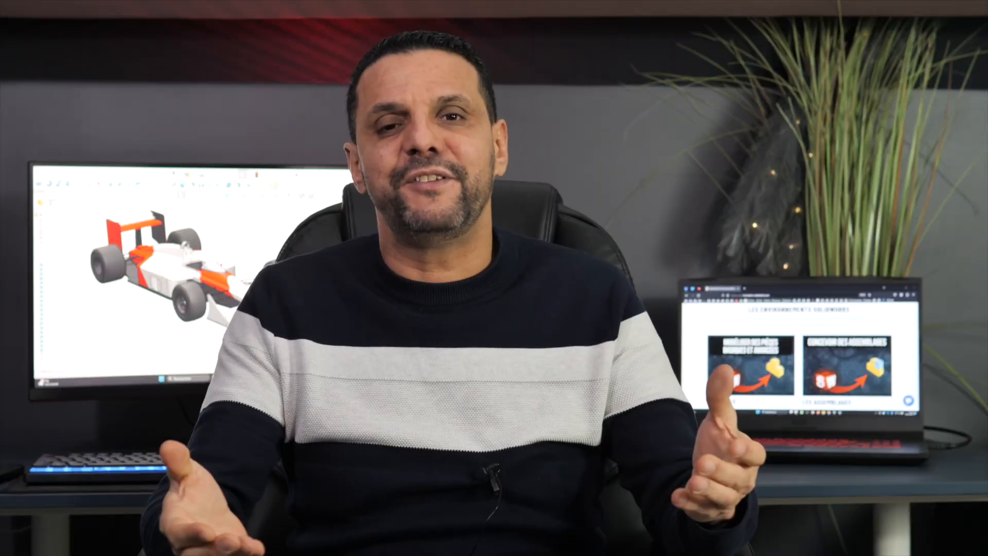